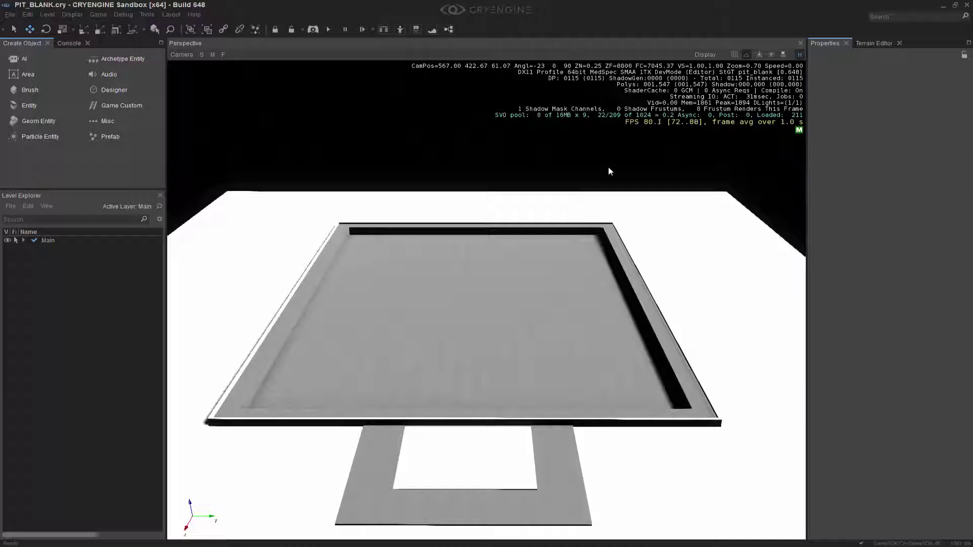
- Set the perspective view's Display Debug option to None to hide the statistics overlay
click(705, 55)
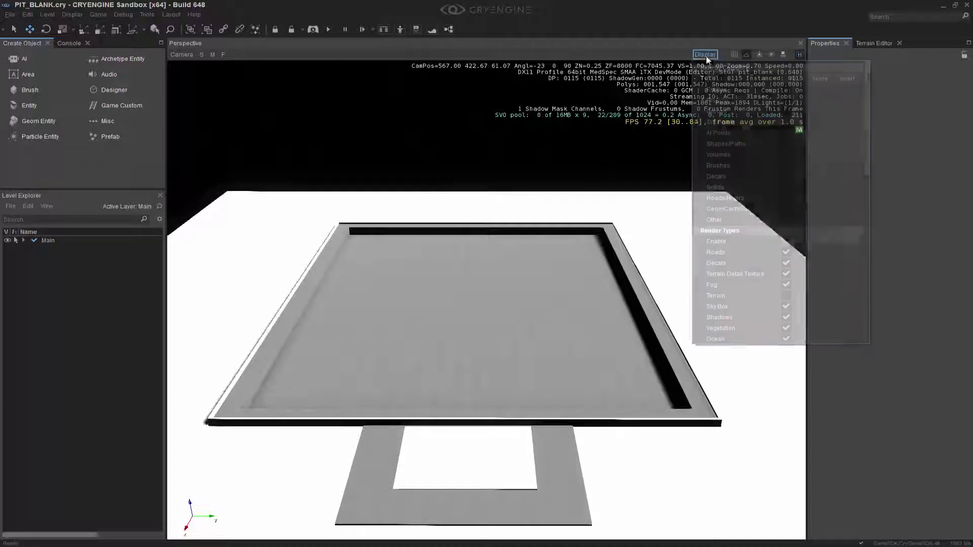
scroll(755, 218, down, 12)
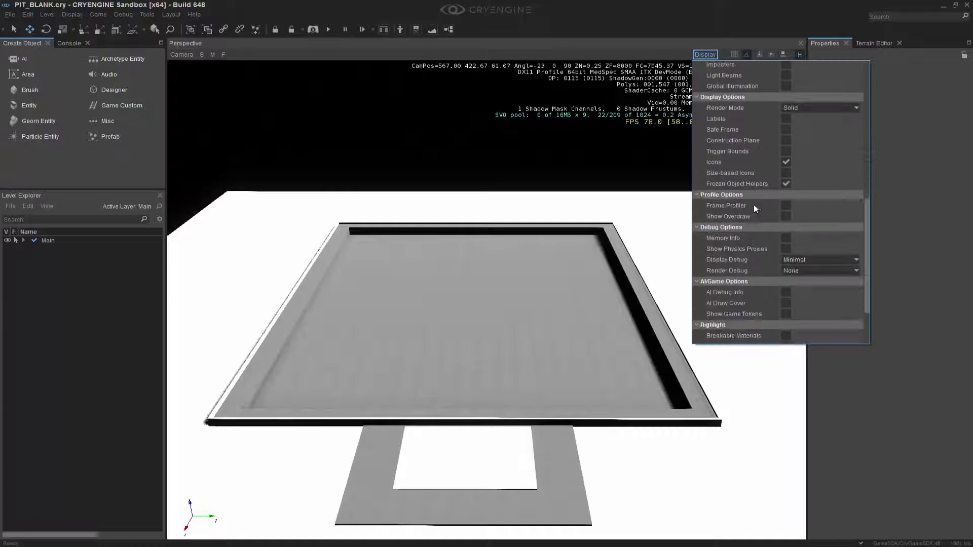
click(805, 261)
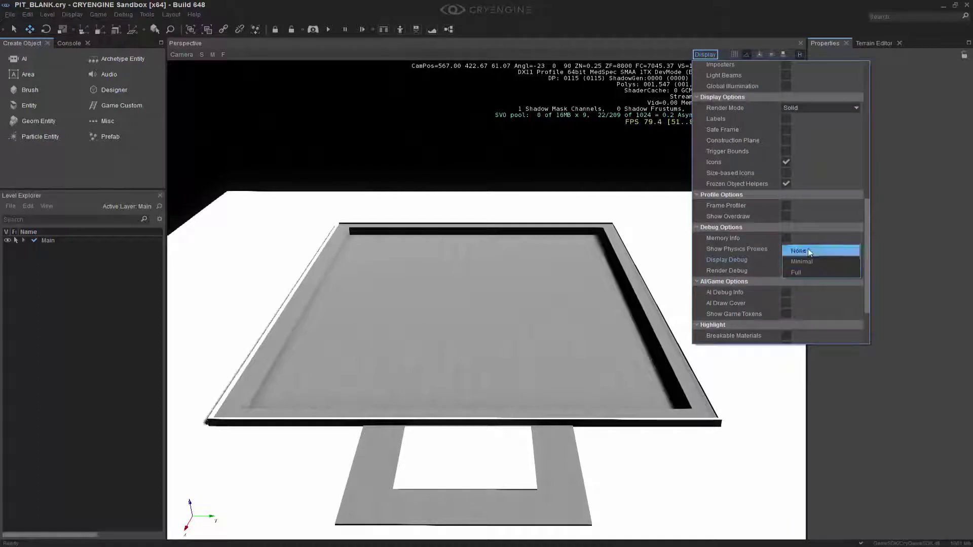
click(808, 249)
middle_drag(532, 182, 528, 152)
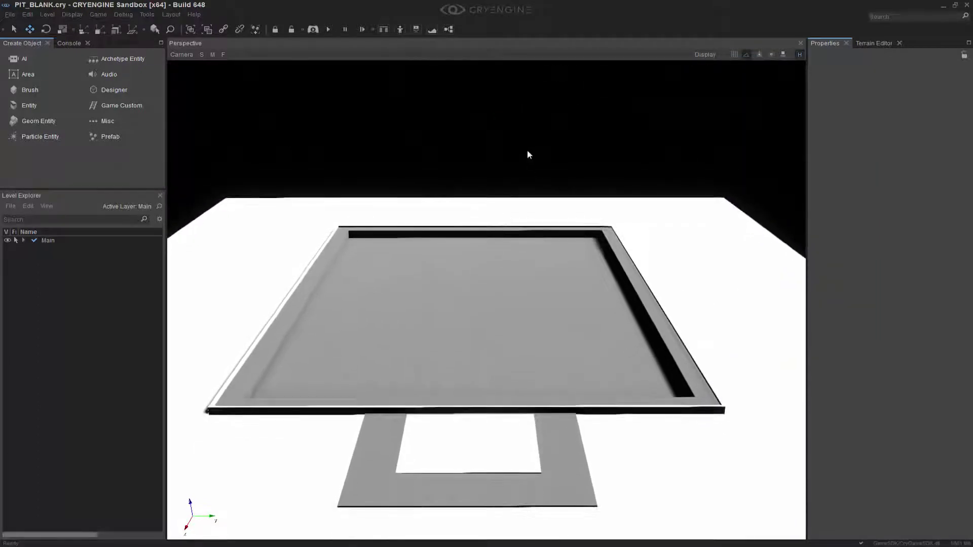
- With snapping to geometry on, place a Lights > Light entity (Light1) on the pit floor
click(29, 104)
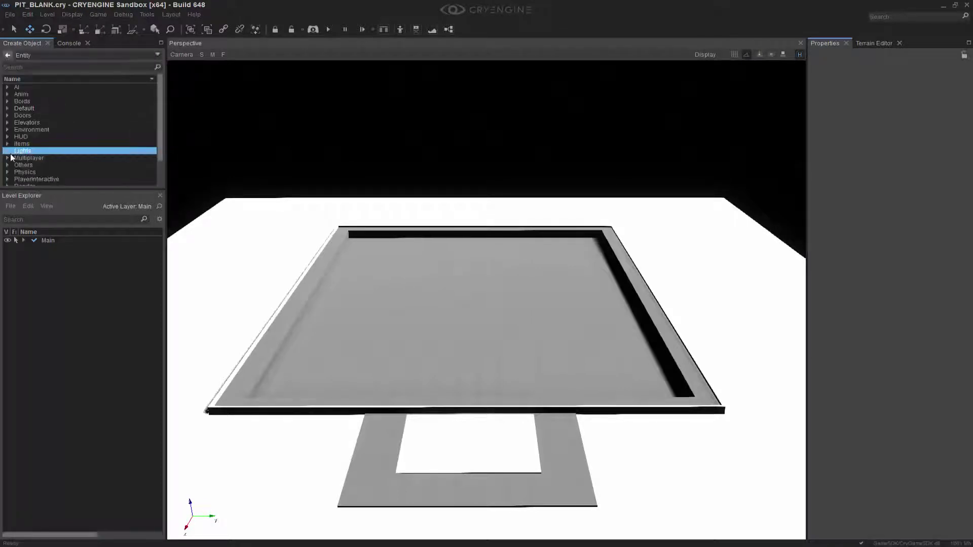
click(8, 152)
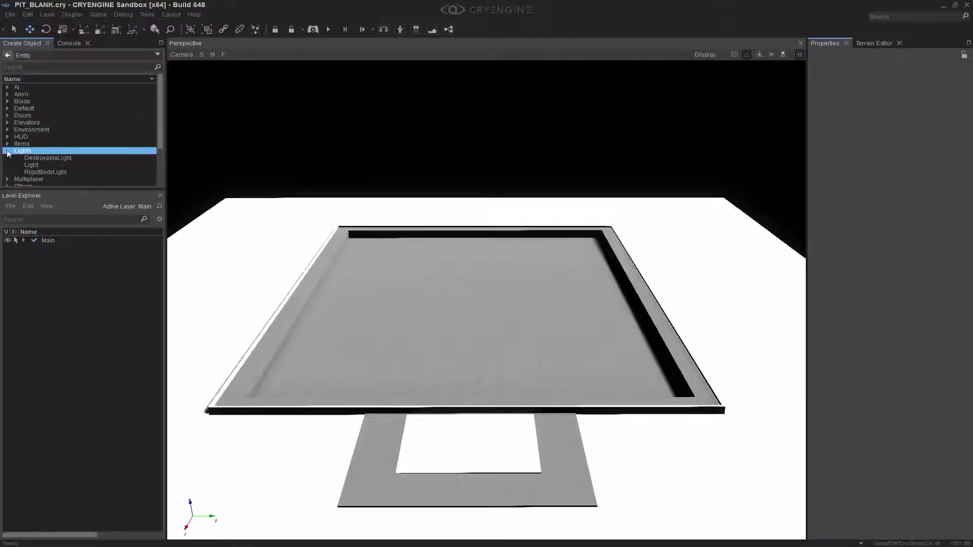
click(785, 54)
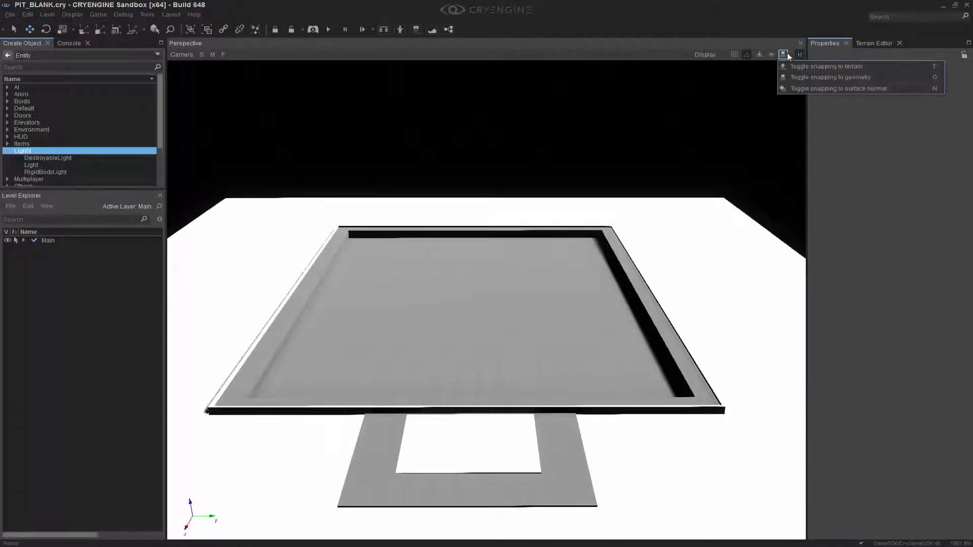
click(846, 78)
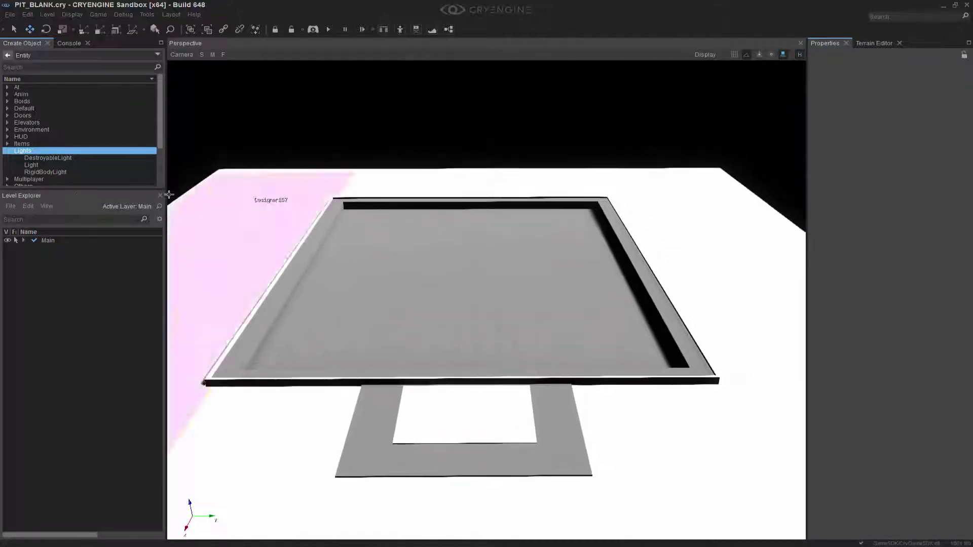
click(31, 165)
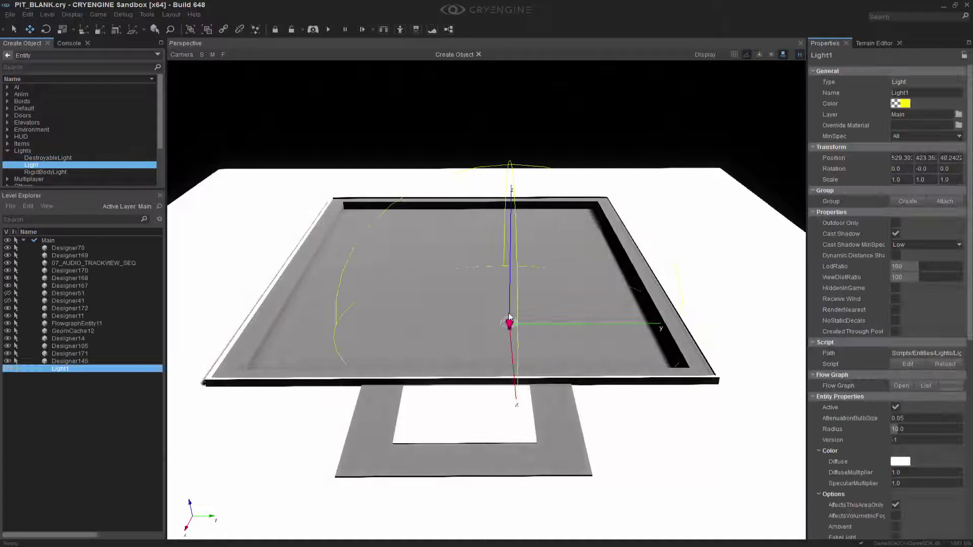
click(480, 260)
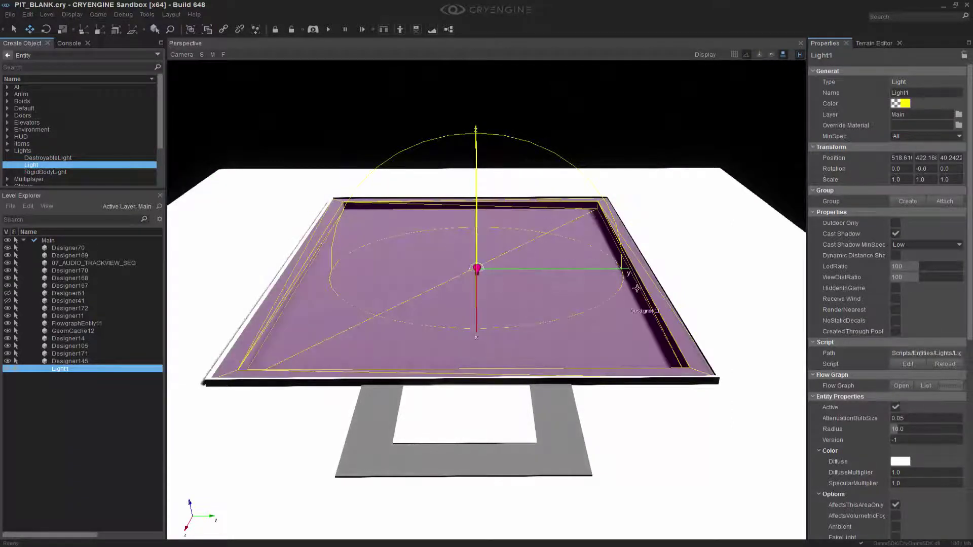
right_drag(637, 288, 735, 167)
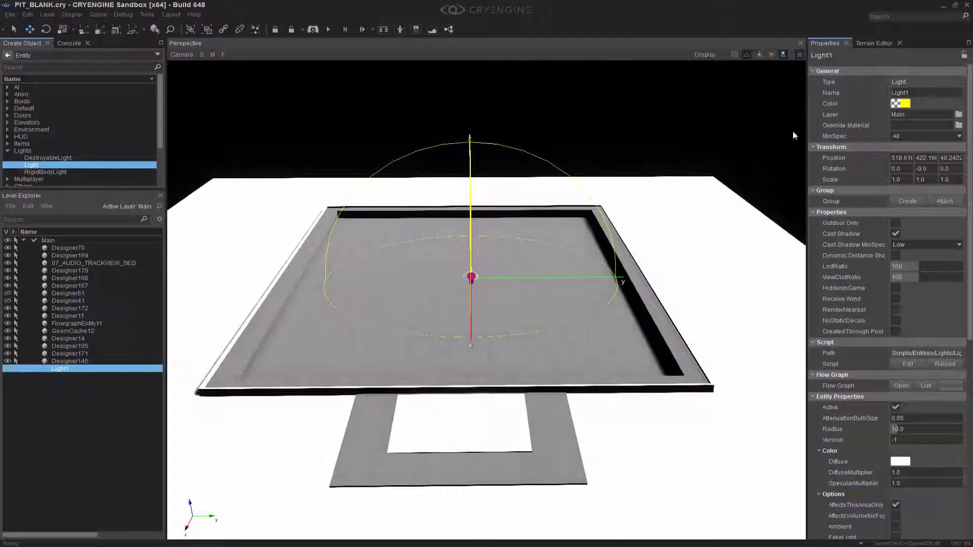
right_drag(794, 135, 502, 221)
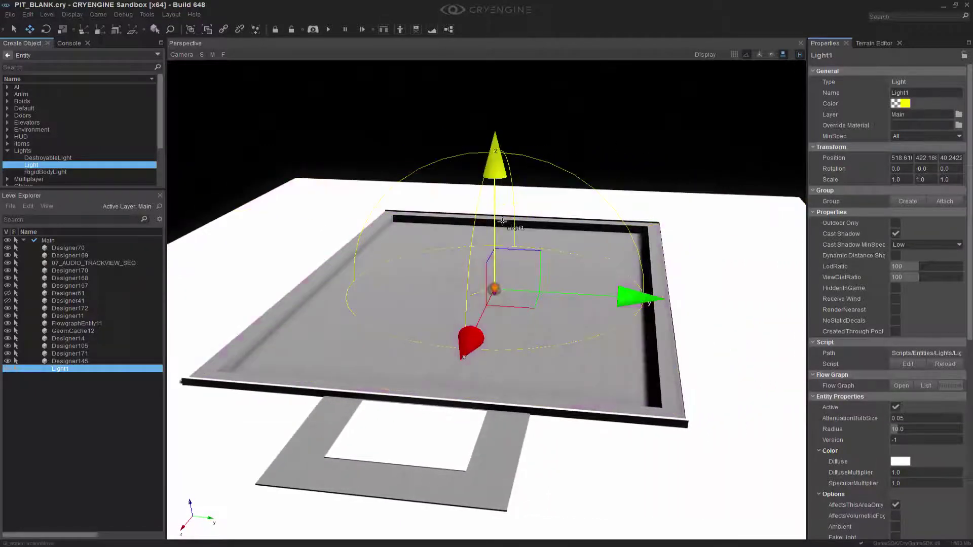
- Turn off geometry snapping and raise Light1's height from 40.2422 to 45.7289
click(783, 54)
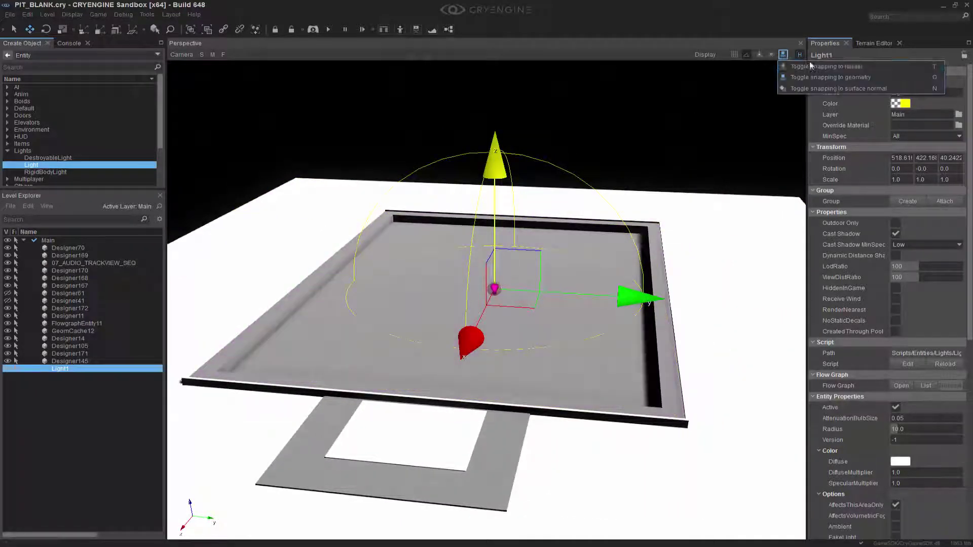
click(838, 79)
right_drag(573, 215, 570, 212)
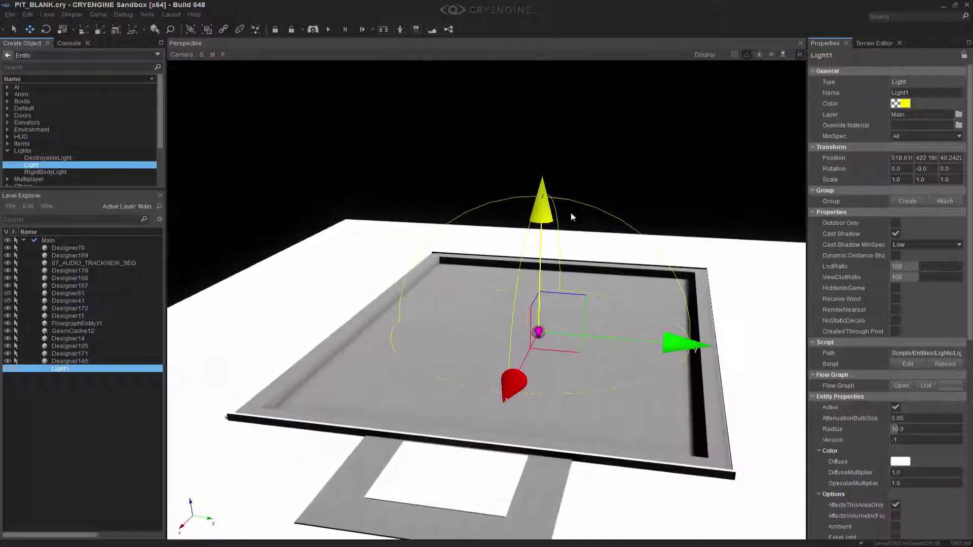
drag(540, 244, 654, 193)
scroll(654, 193, up, 5)
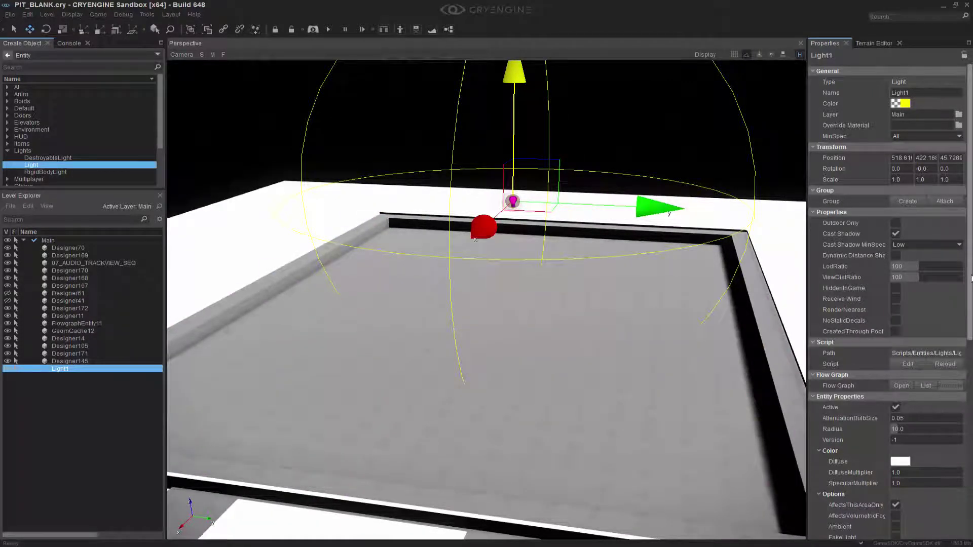
drag(971, 278, 971, 475)
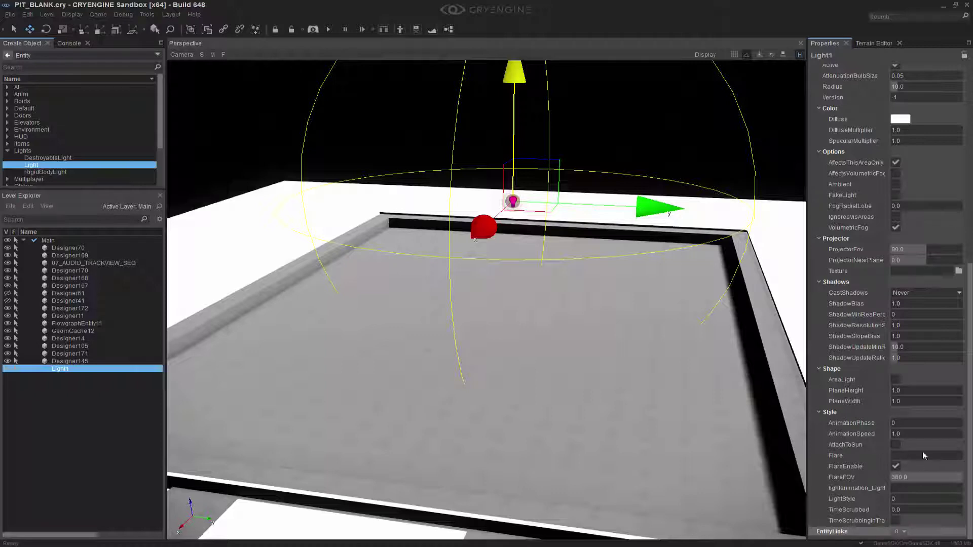
- Open the Lens Flare Editor from Tools and move its window down and left
click(146, 14)
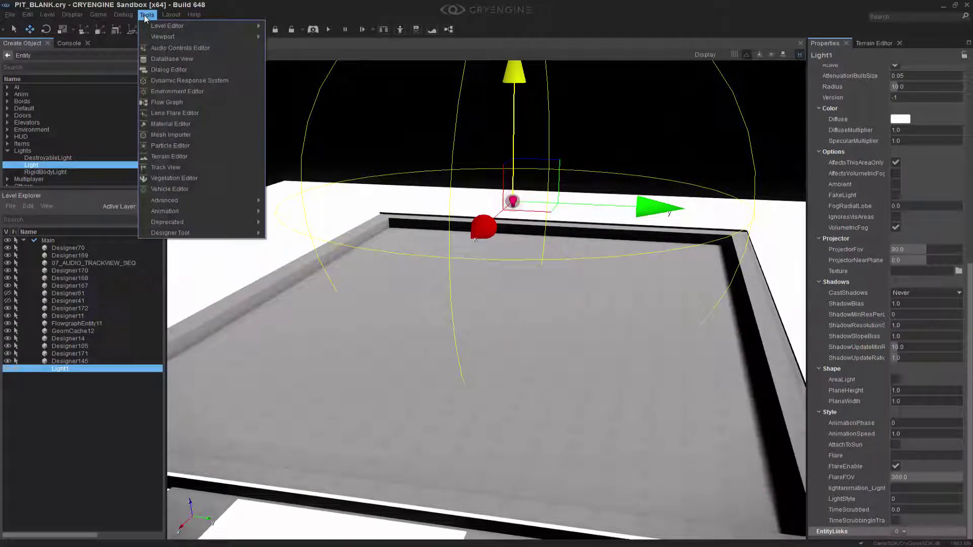
click(203, 113)
drag(311, 49, 303, 73)
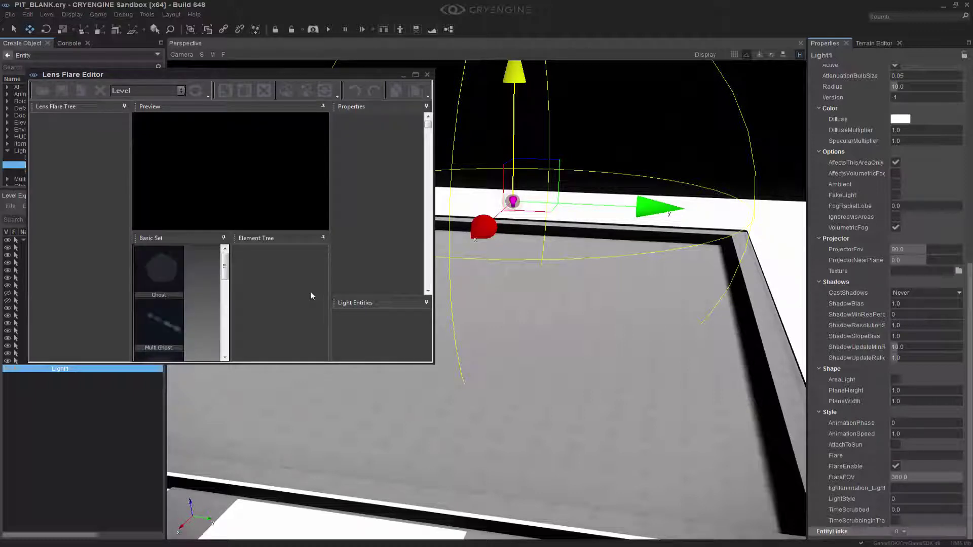
- Load the sample_flares.xml library and select generic_sun_flare under generic
click(45, 91)
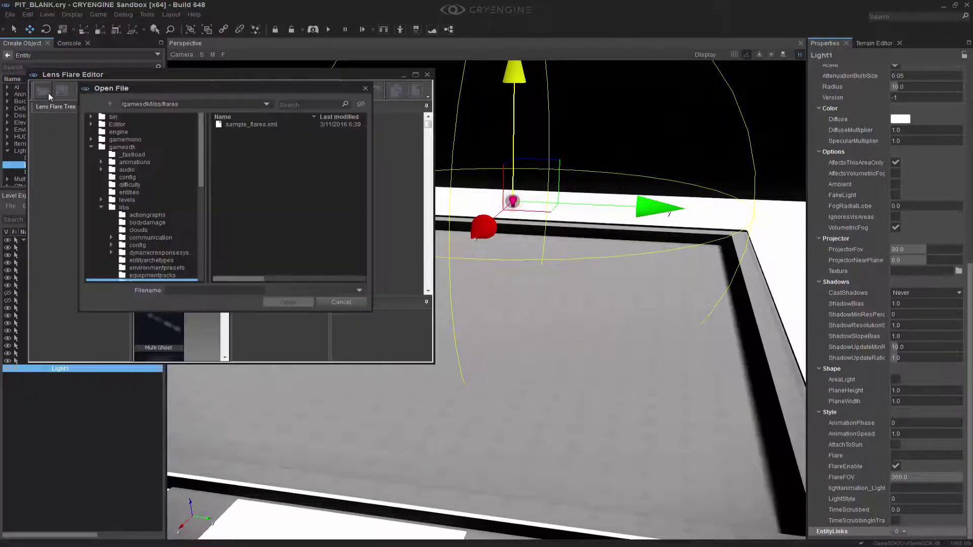
click(239, 125)
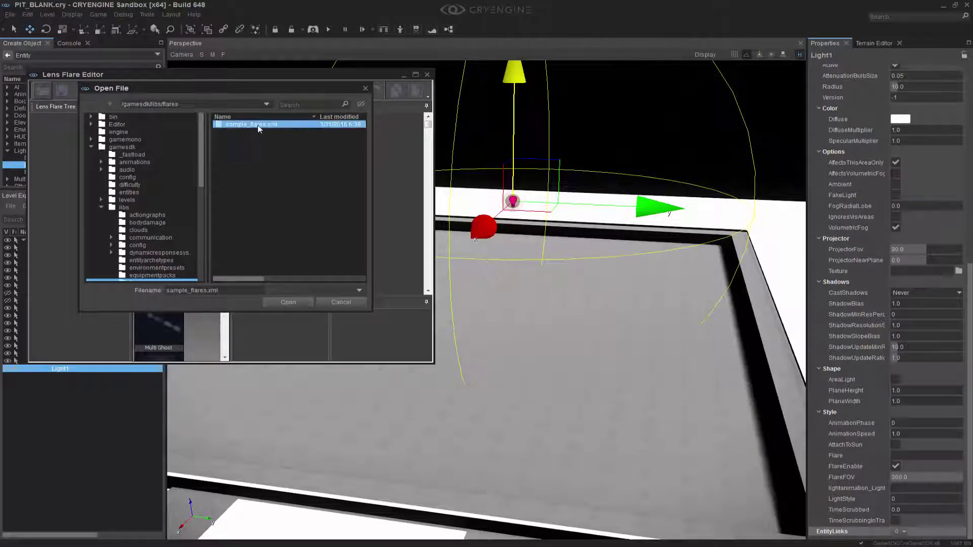
double_click(259, 126)
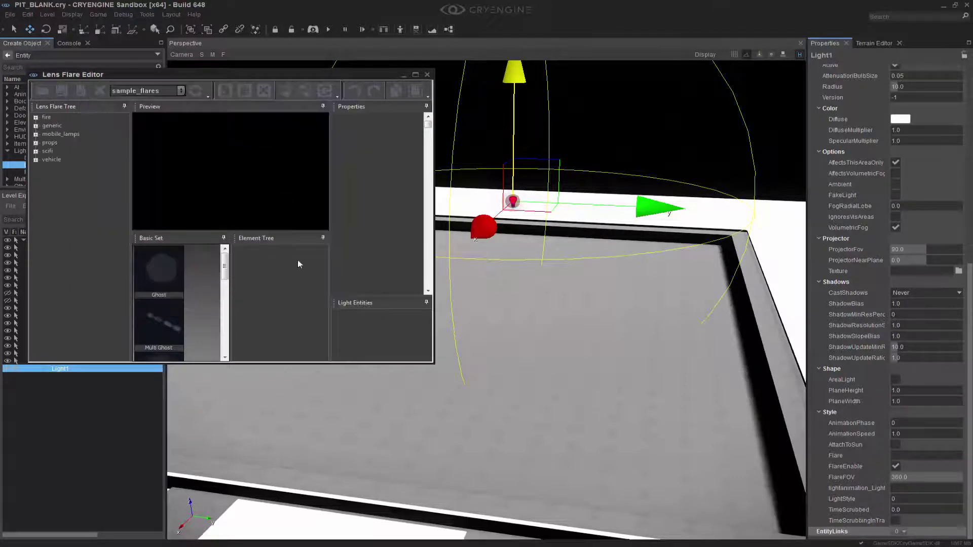
click(35, 126)
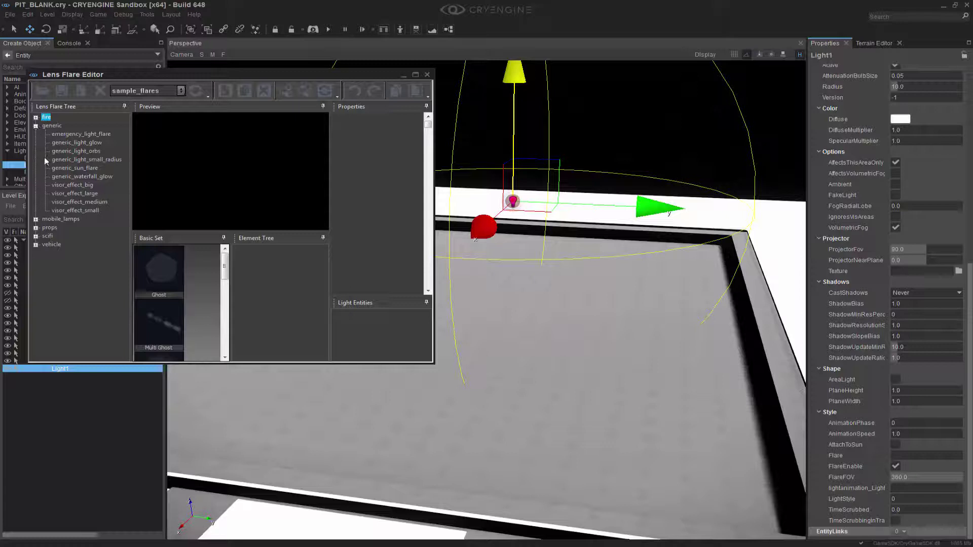
click(84, 170)
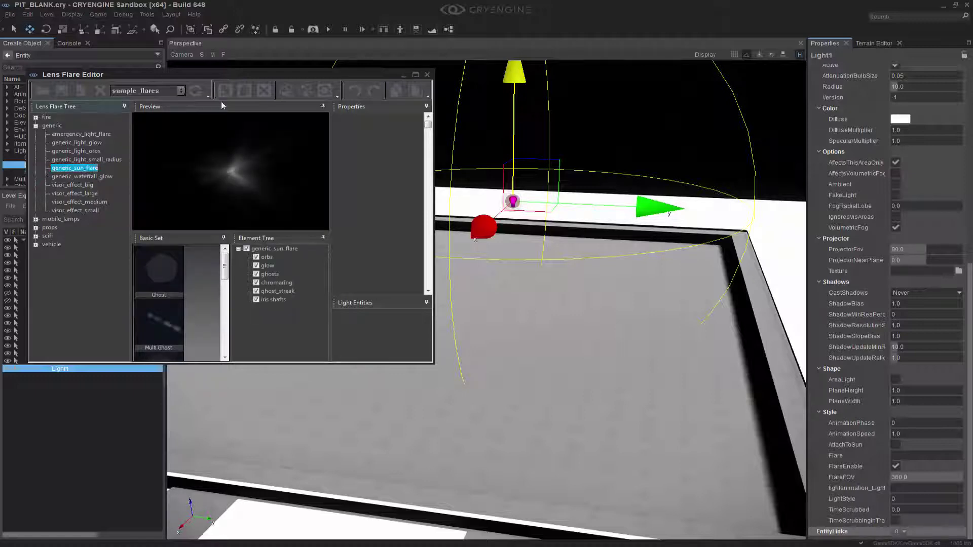
- Assign generic_sun_flare to Light1 and set its DiffuseMultiplier to 10
click(286, 95)
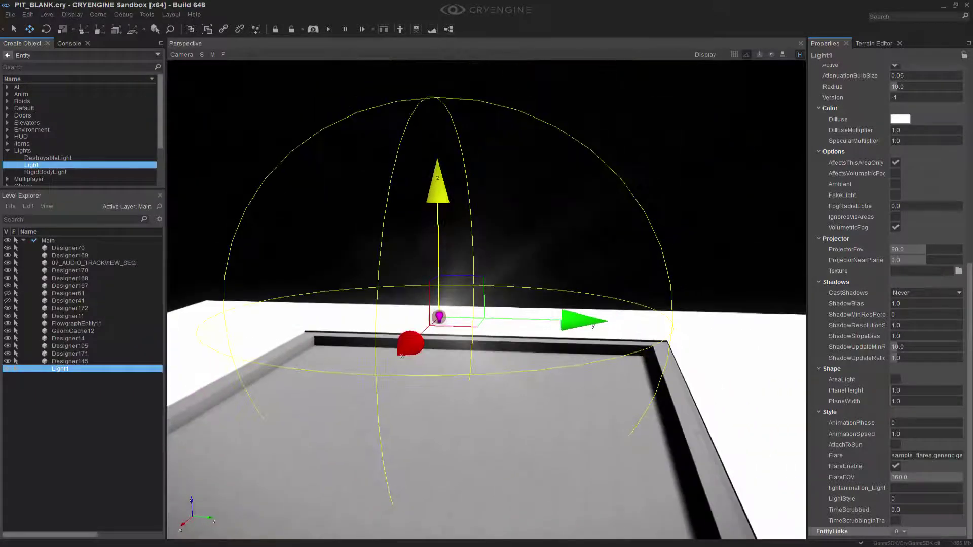
right_drag(527, 267, 527, 267)
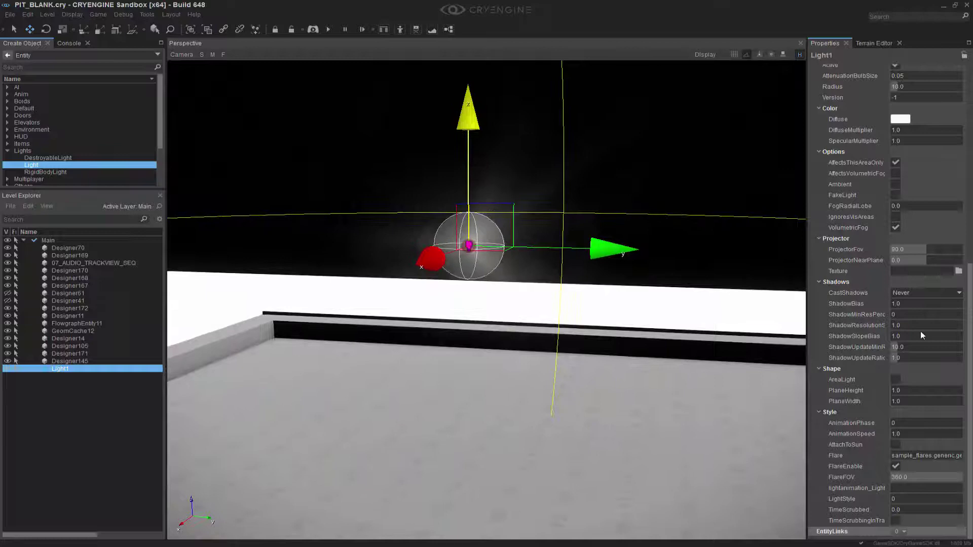
click(932, 130)
text(10)
key(Return)
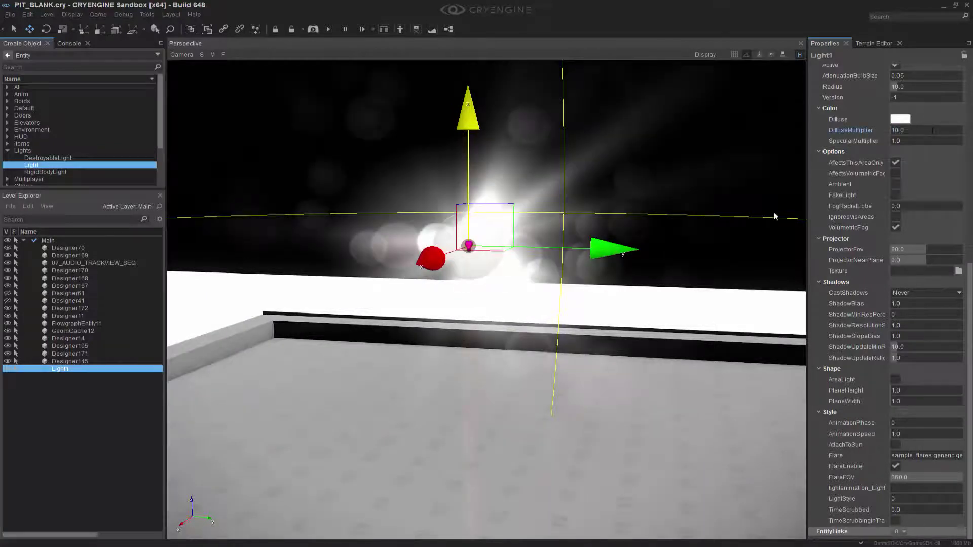
right_drag(773, 216, 431, 280)
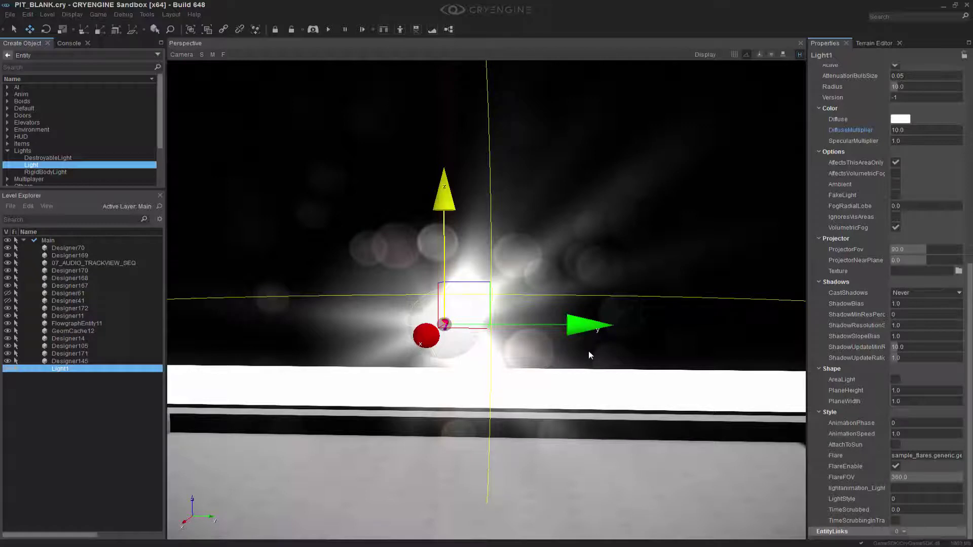
right_drag(605, 345, 604, 341)
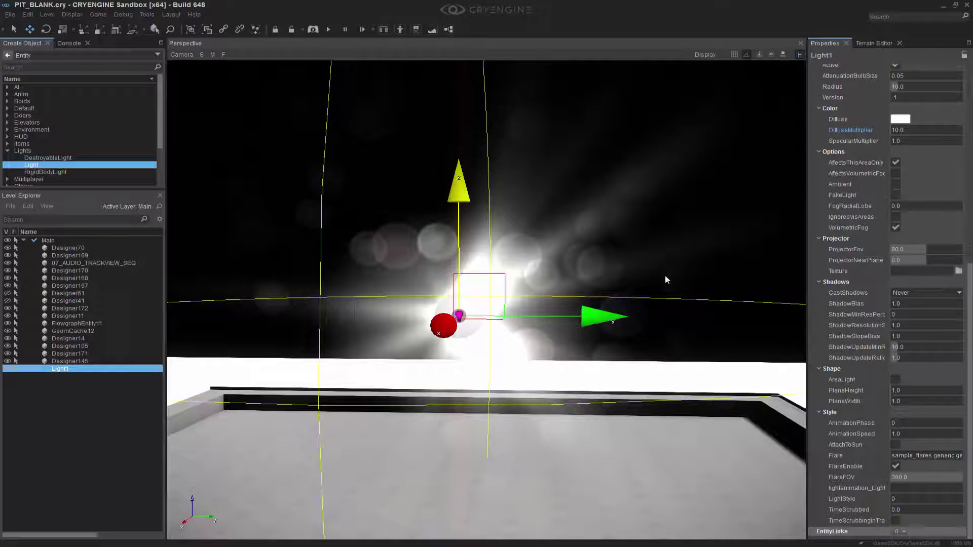
- In the Environment Editor, move the time of day from 24.0 to about 11
click(147, 14)
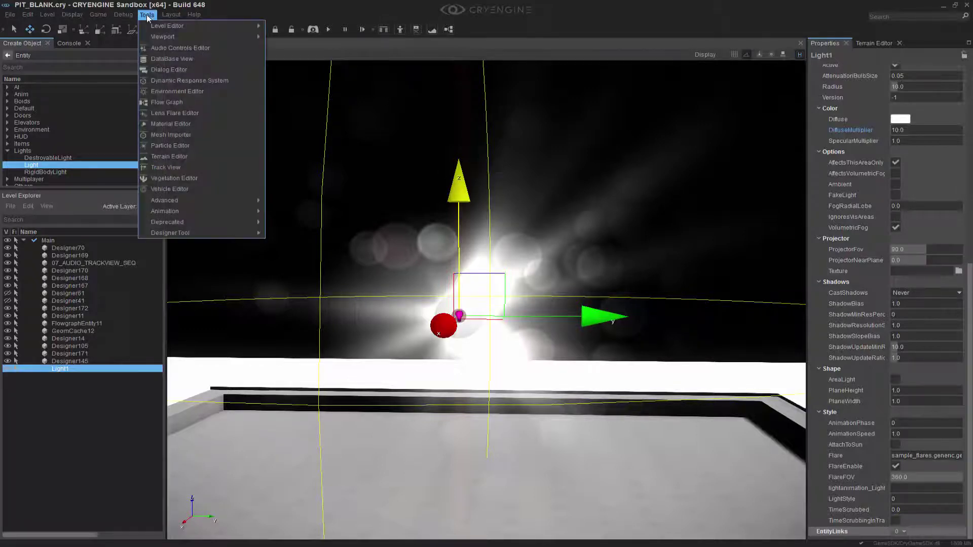
click(193, 92)
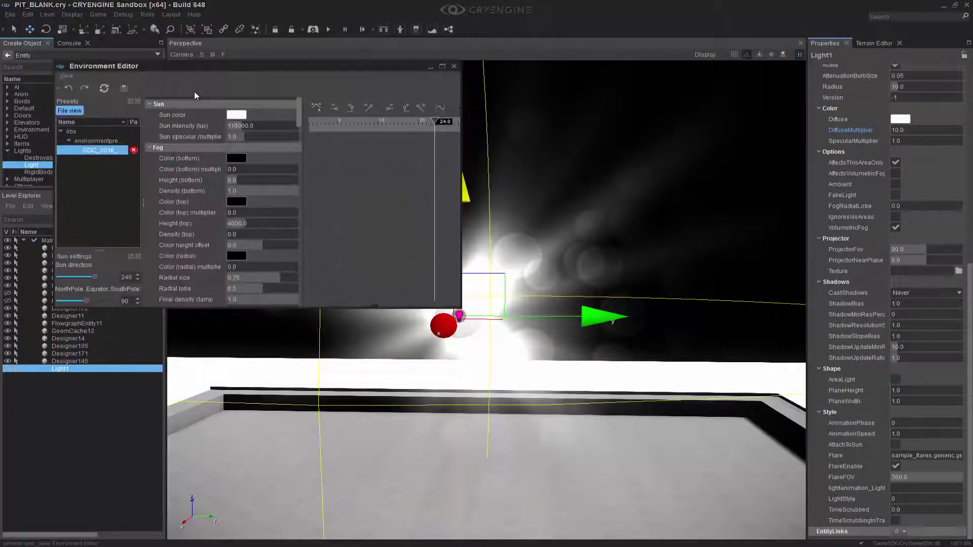
mouse_move(434, 123)
mouse_down()
mouse_move(381, 127)
mouse_move(402, 127)
mouse_up()
right_drag(655, 191, 646, 182)
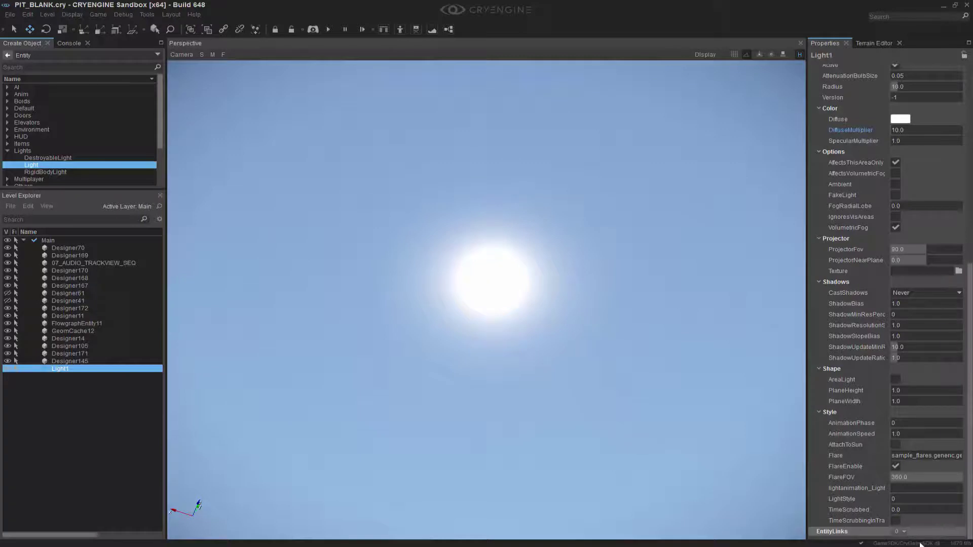
- Enable AttachToSun in Light1's Style properties and look toward the sun
click(896, 444)
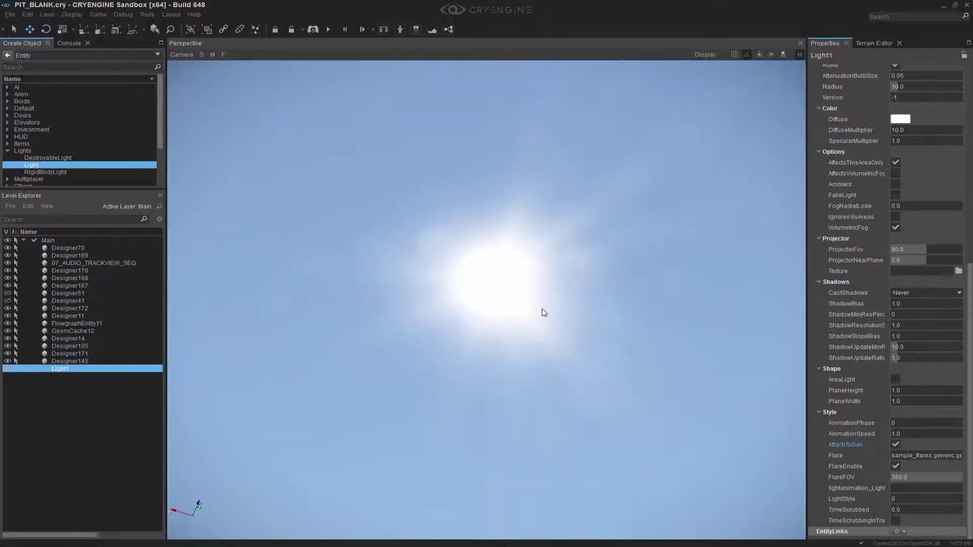
right_drag(544, 313, 527, 403)
- Frame Light1 in the viewport
key(z)
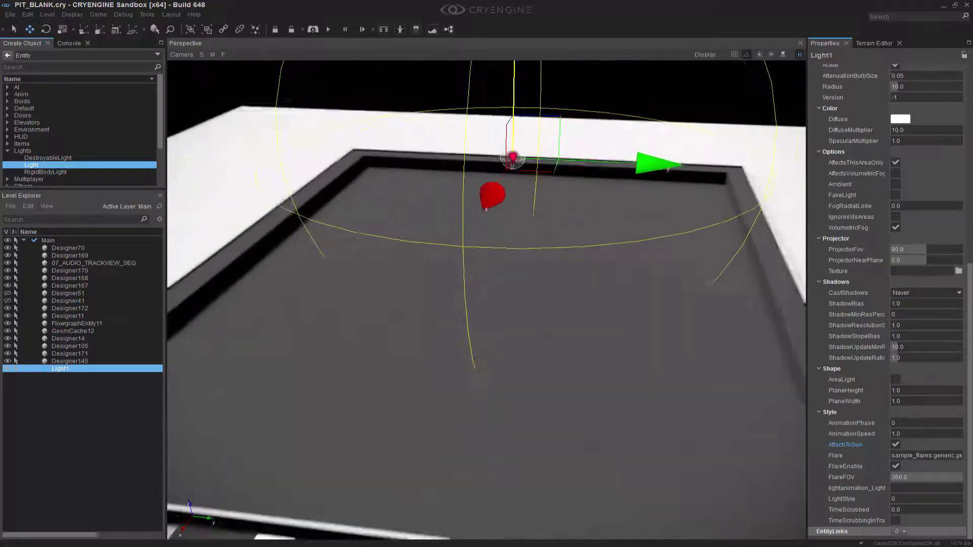